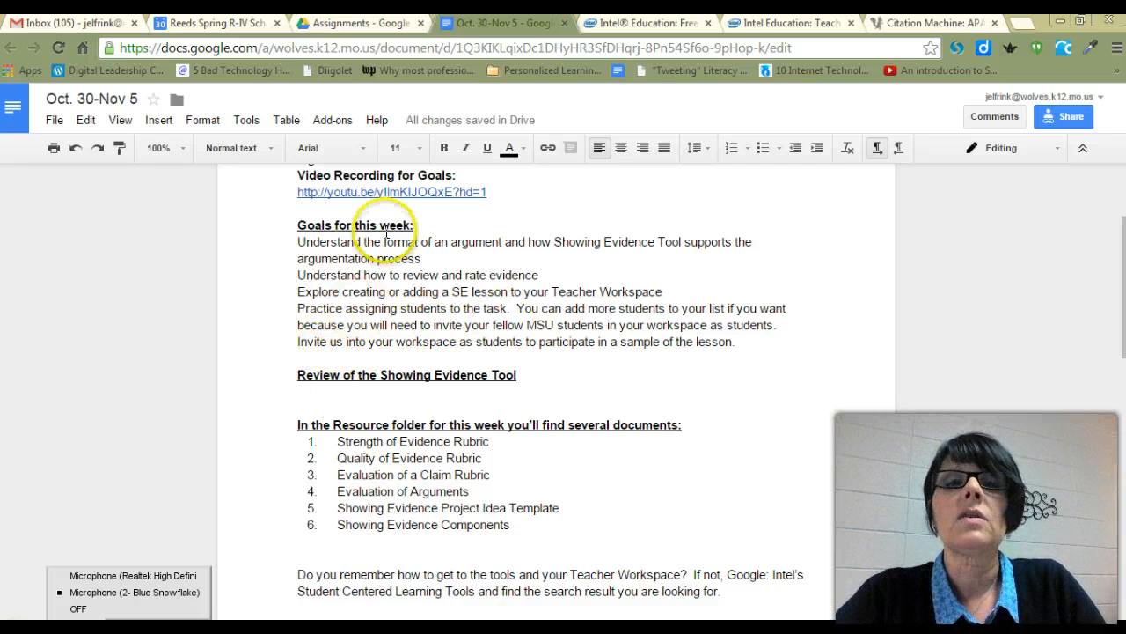
Switch to the Intel Education teachers page and on to the Teacher Workspace, and return to the project listing.
left_click(623, 26)
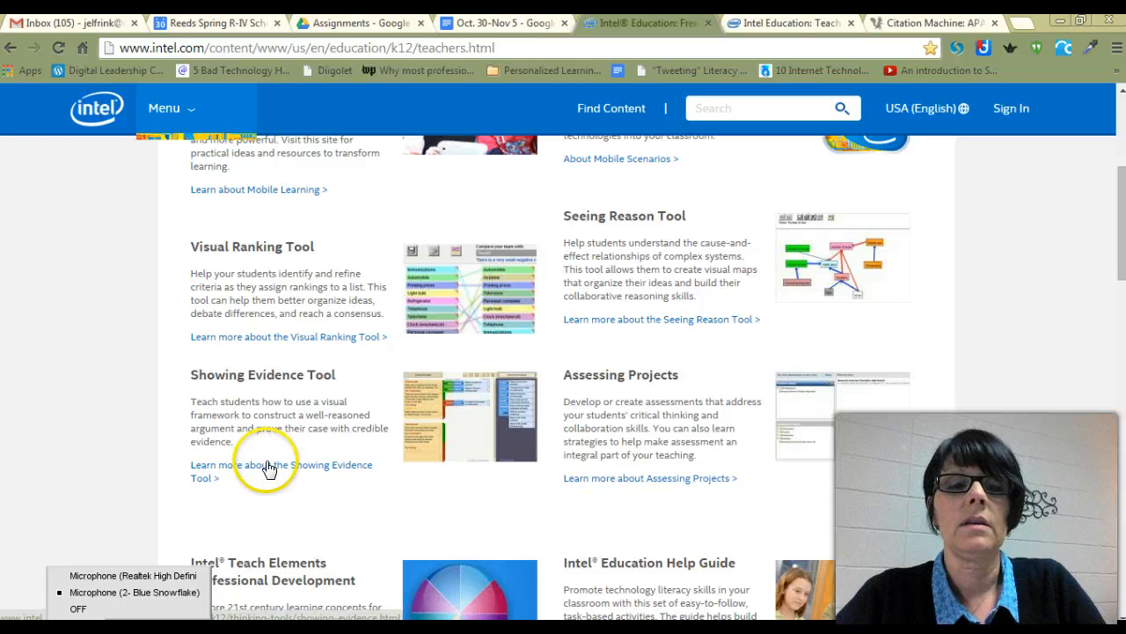
left_click(765, 24)
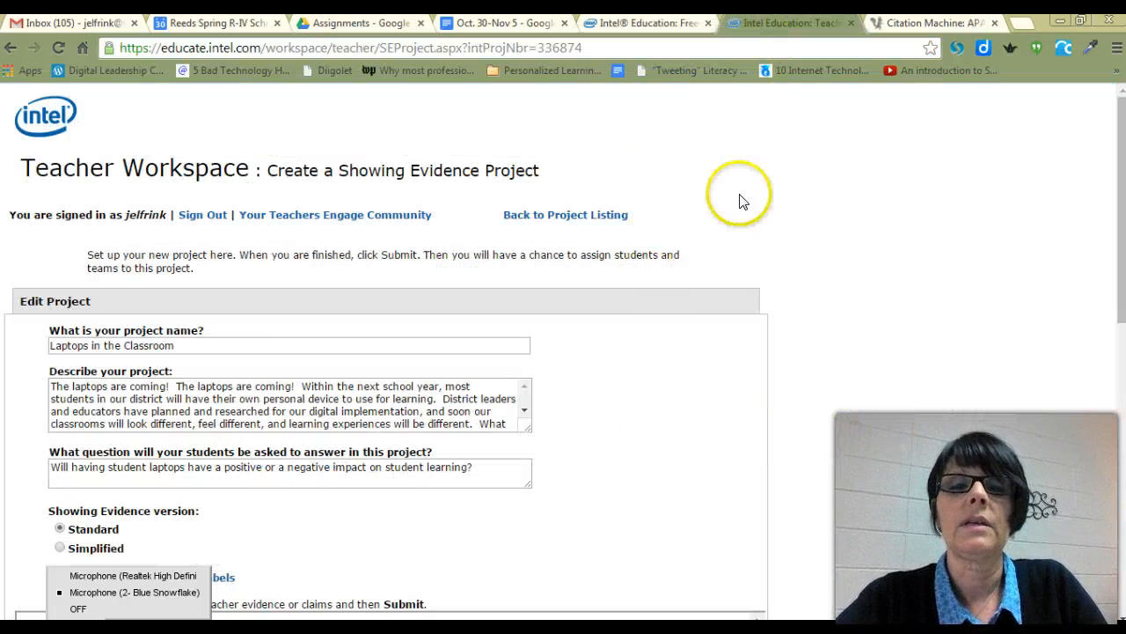
scroll(875, 398, "down", 1)
scroll(866, 395, "up", 1)
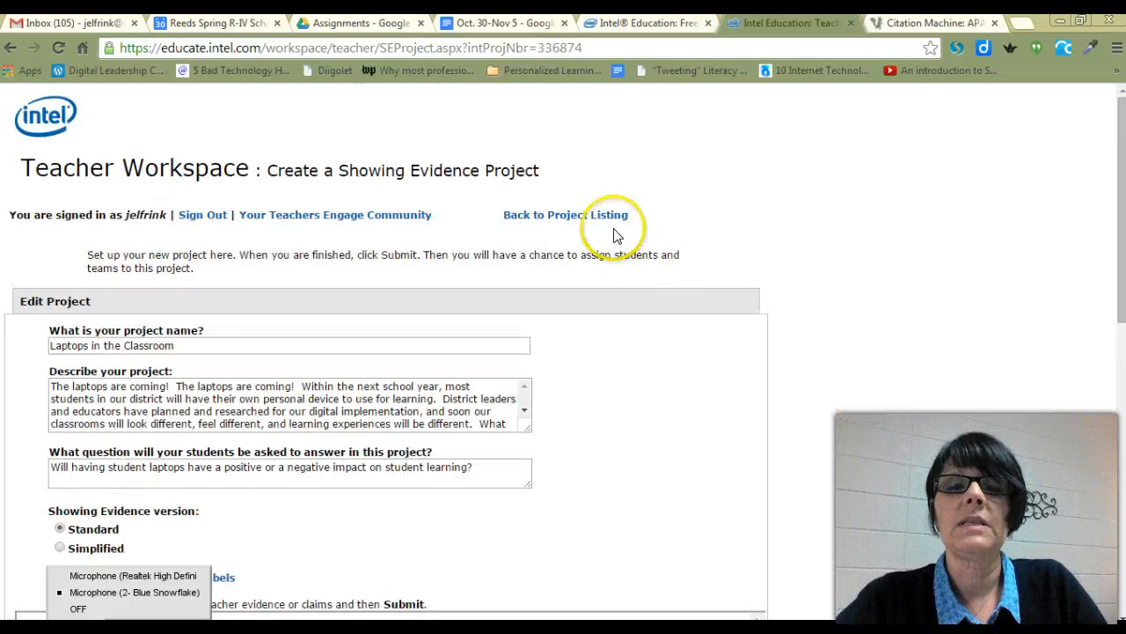
left_click(590, 215)
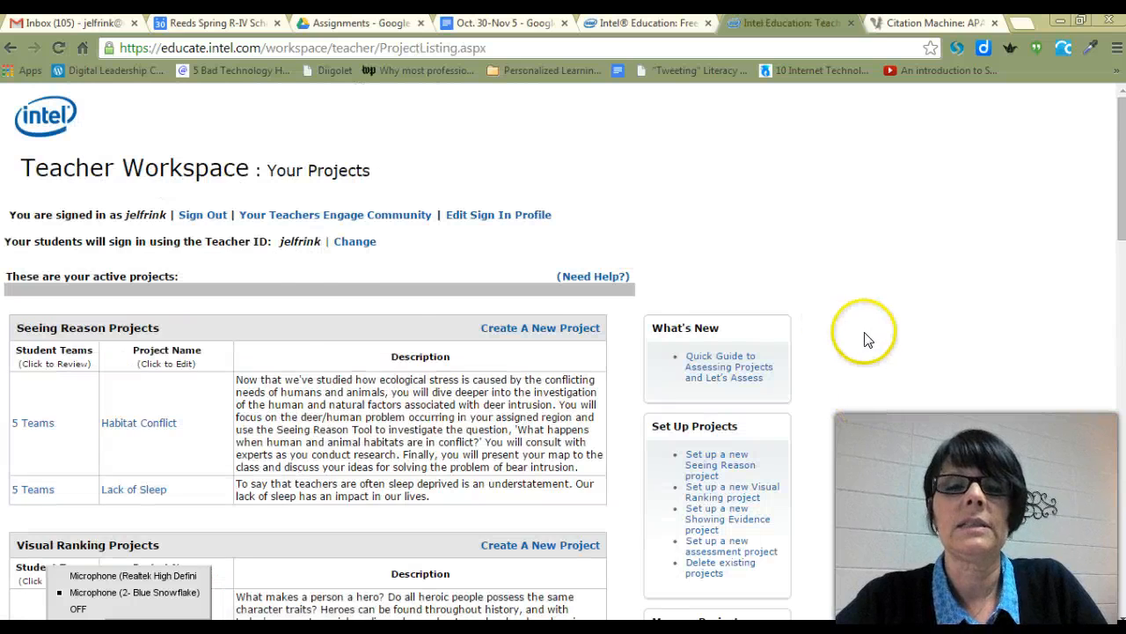
Open the Laptops in the Classroom project from the Showing Evidence projects for editing.
scroll(865, 341, "down", 1)
scroll(871, 342, "down", 1)
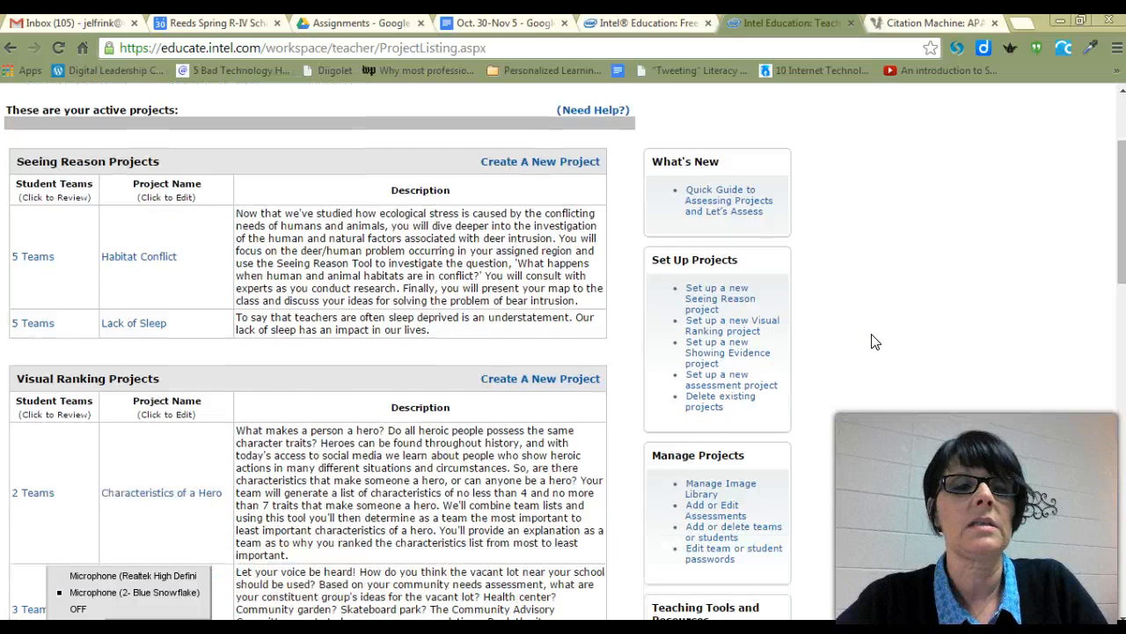
scroll(874, 341, "down", 3)
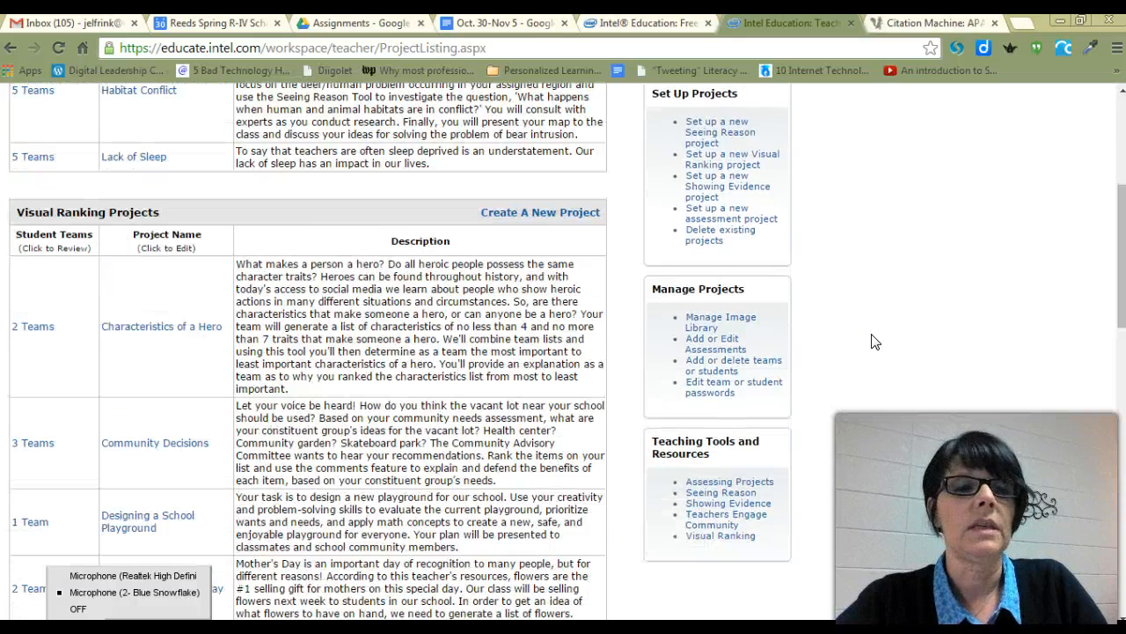
scroll(874, 341, "down", 1)
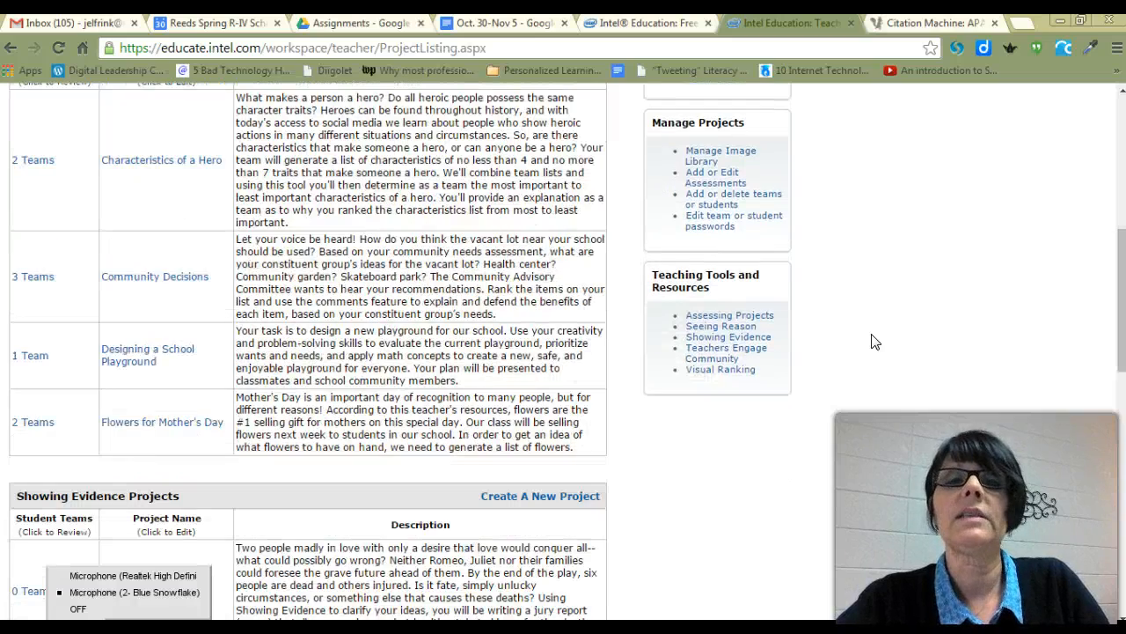
scroll(873, 341, "down", 4)
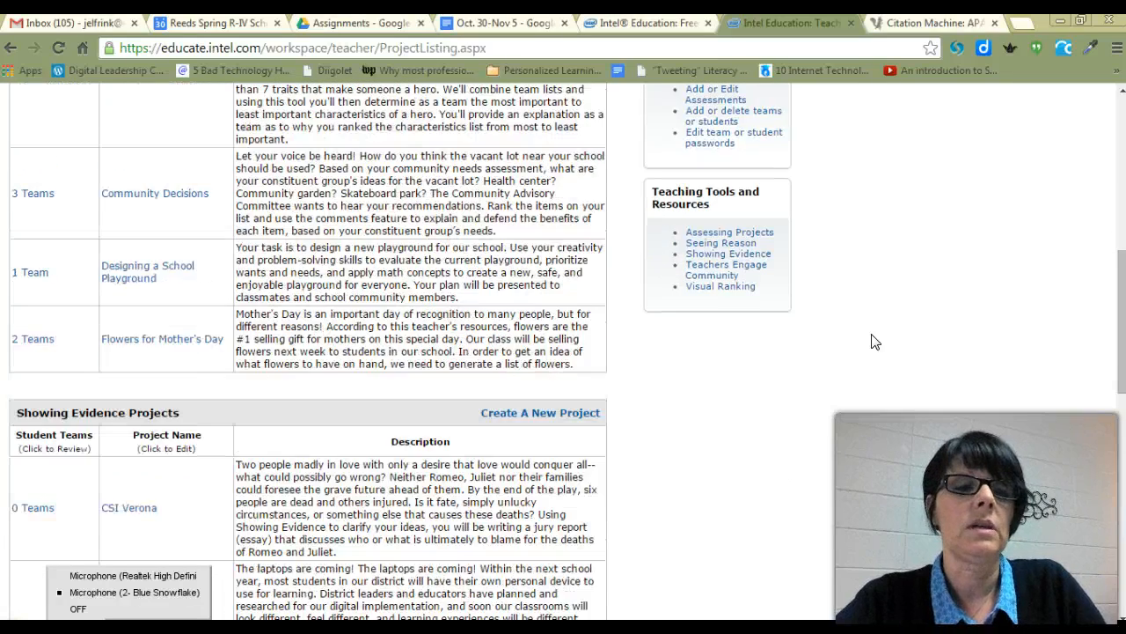
scroll(874, 341, "down", 1)
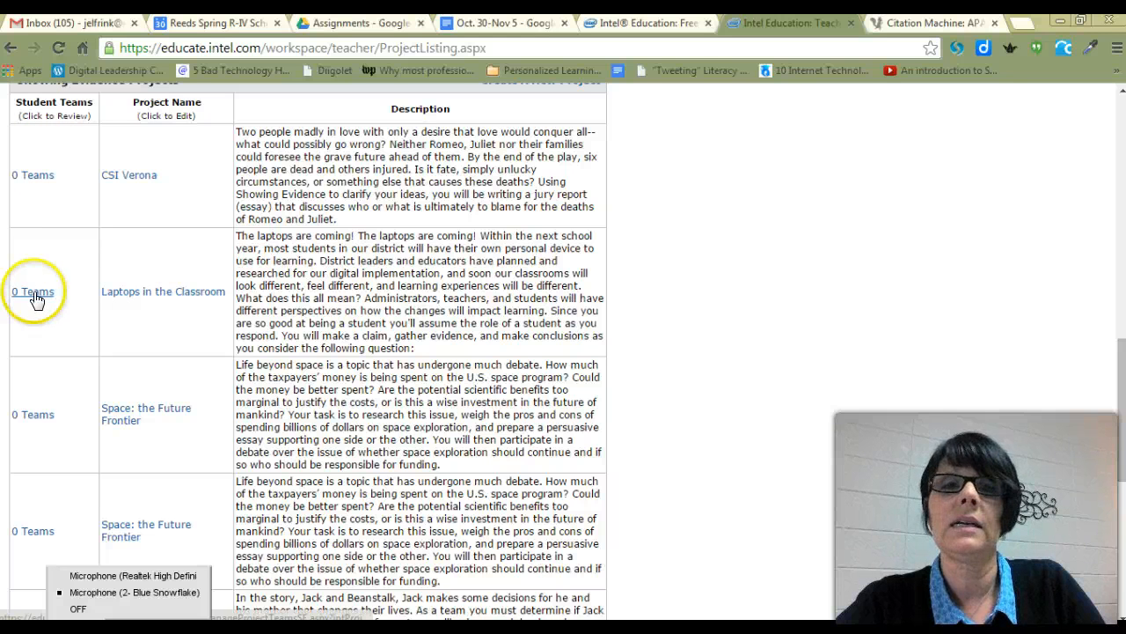
left_click(150, 293)
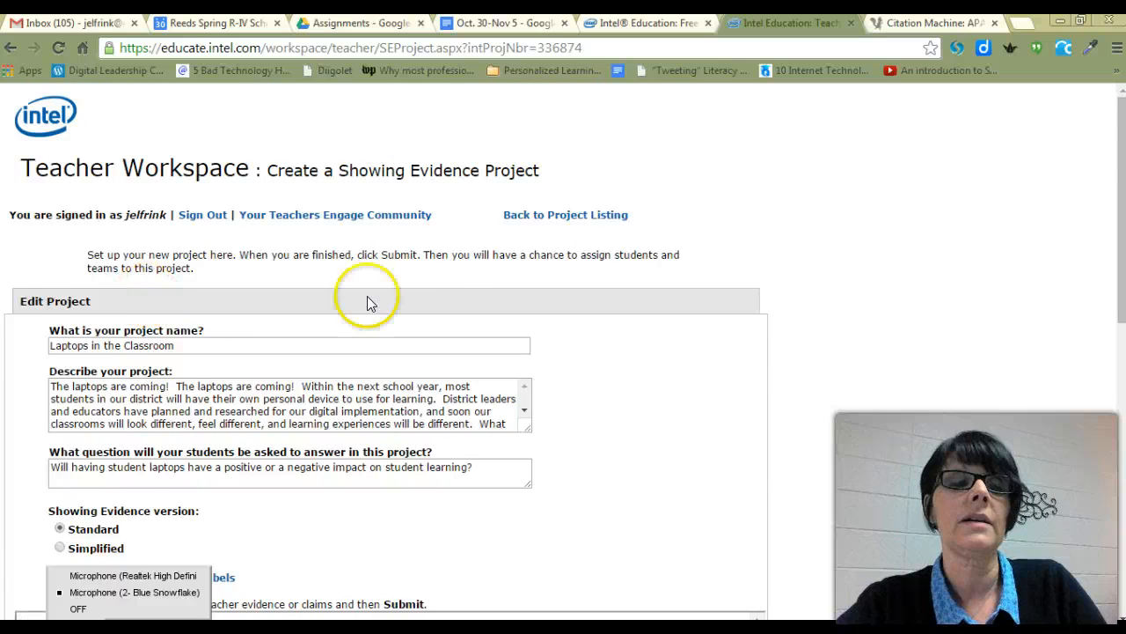
Enlarge the project description box to read the full description and the question for students.
scroll(908, 341, "down", 2)
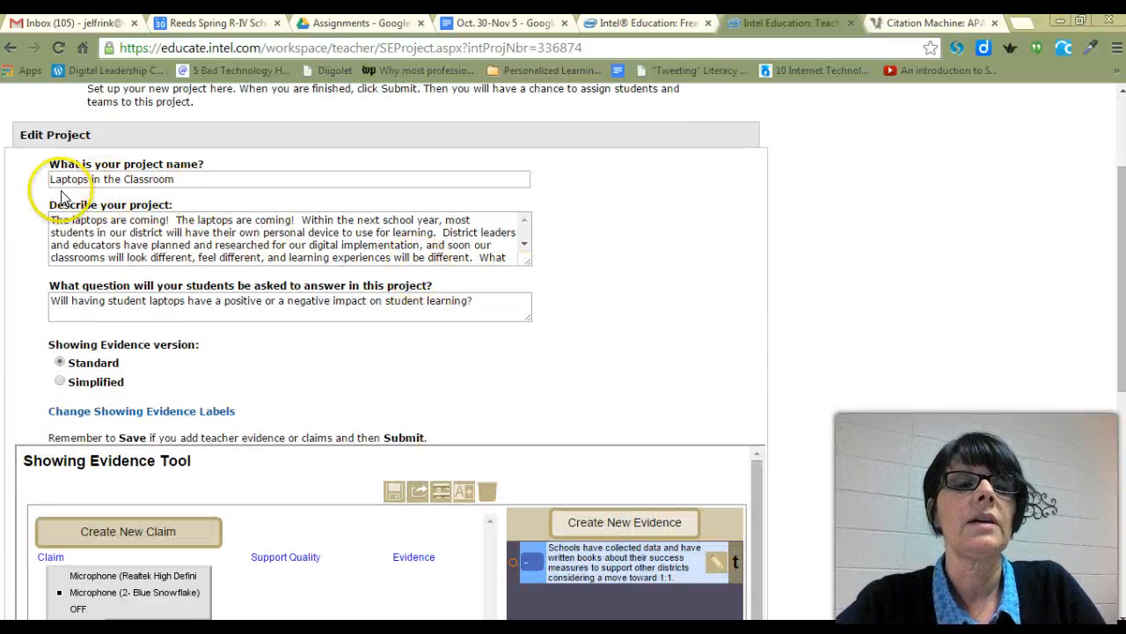
left_click_drag(531, 264, 720, 335)
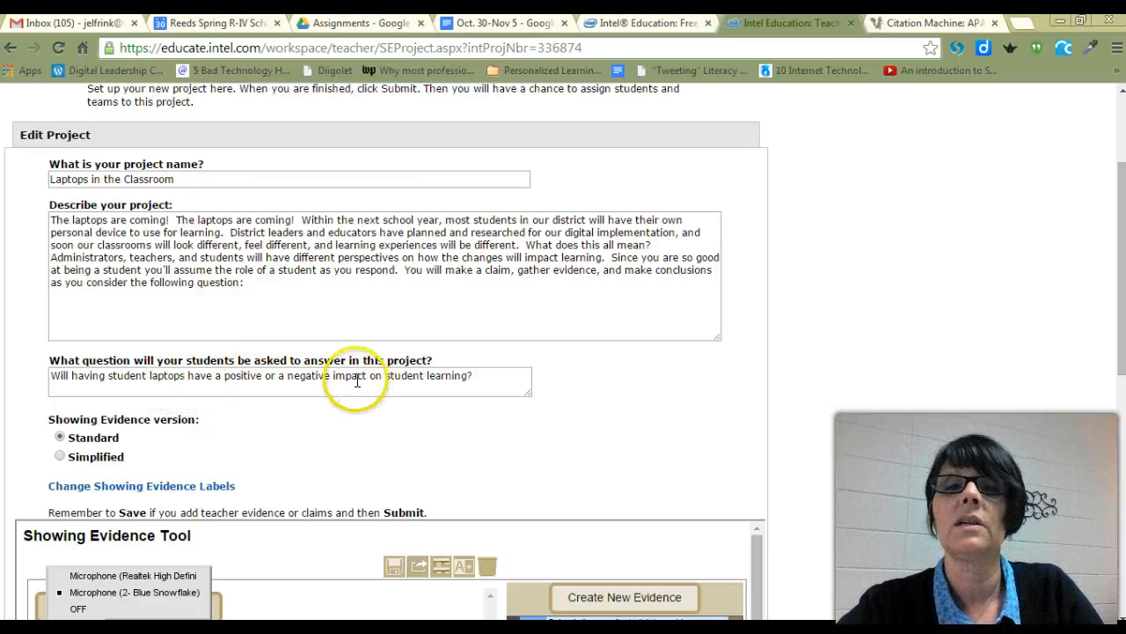
Review the vocabulary sets offered for the Showing Evidence labels and leave without changing the selection.
scroll(382, 434, "down", 1)
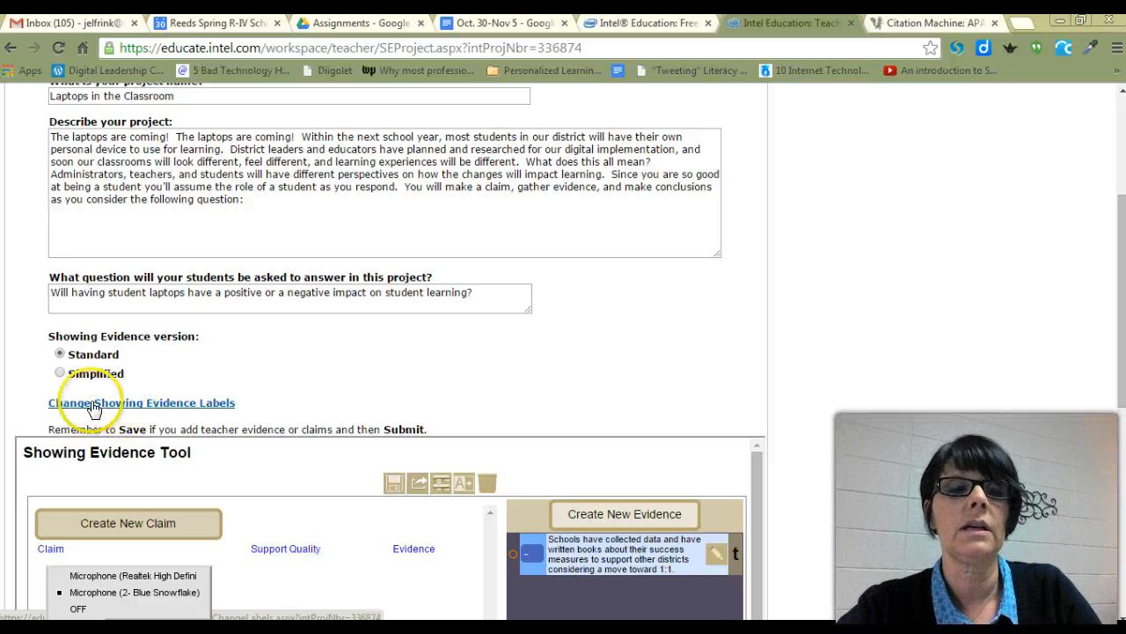
left_click(132, 404)
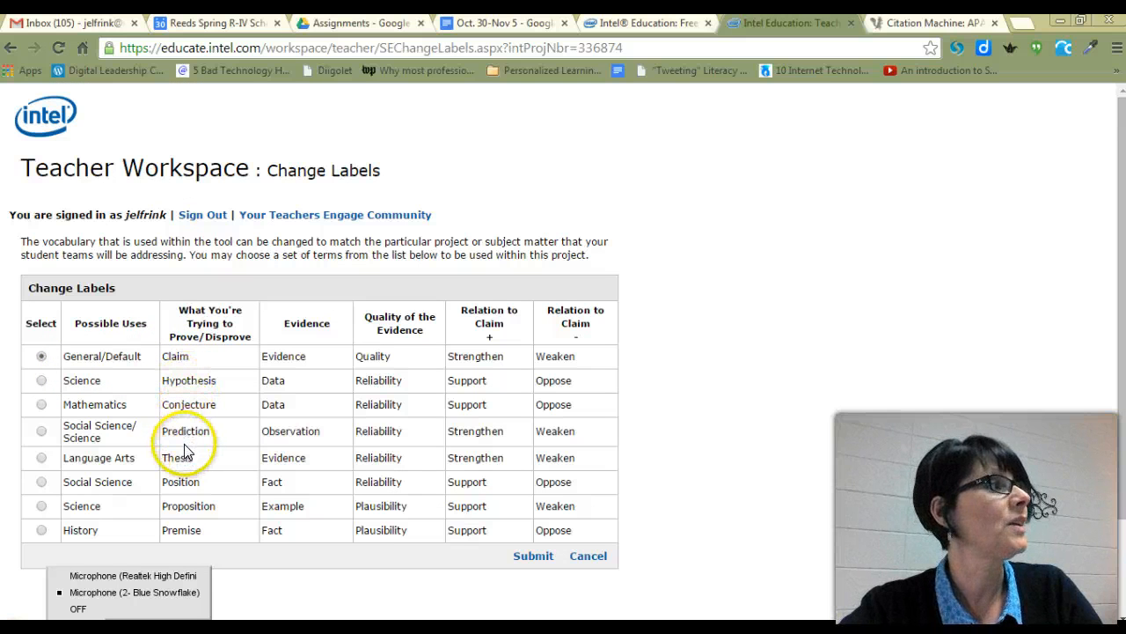
left_click(578, 555)
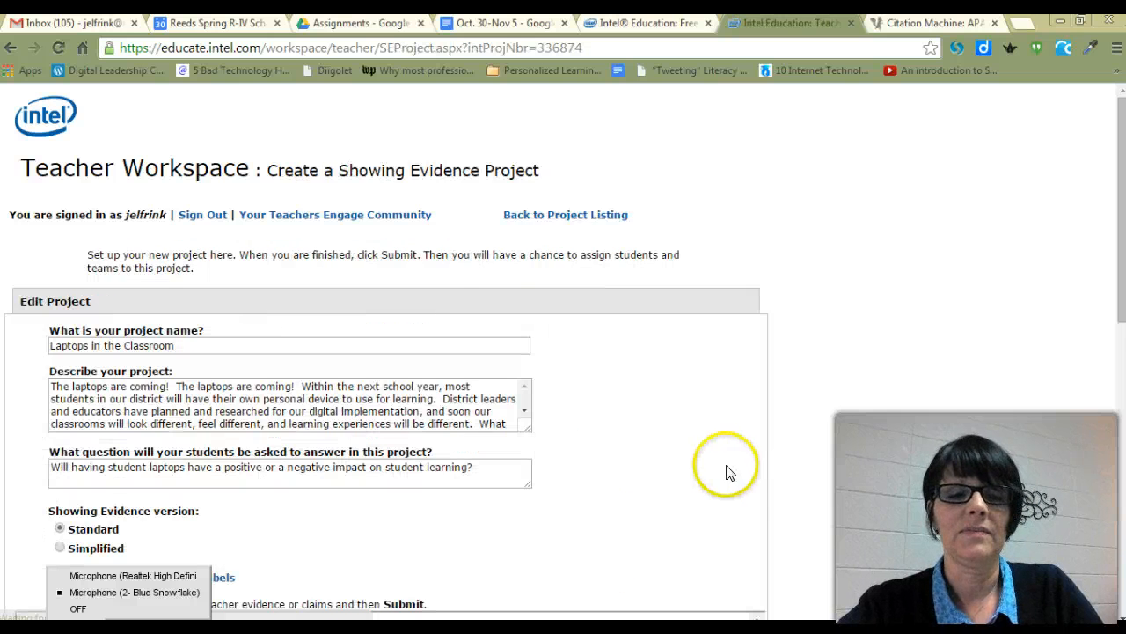
Open the teacher evidence about schools' collected data and success measures in the evidence bin for editing.
scroll(721, 470, "down", 3)
scroll(933, 448, "down", 3)
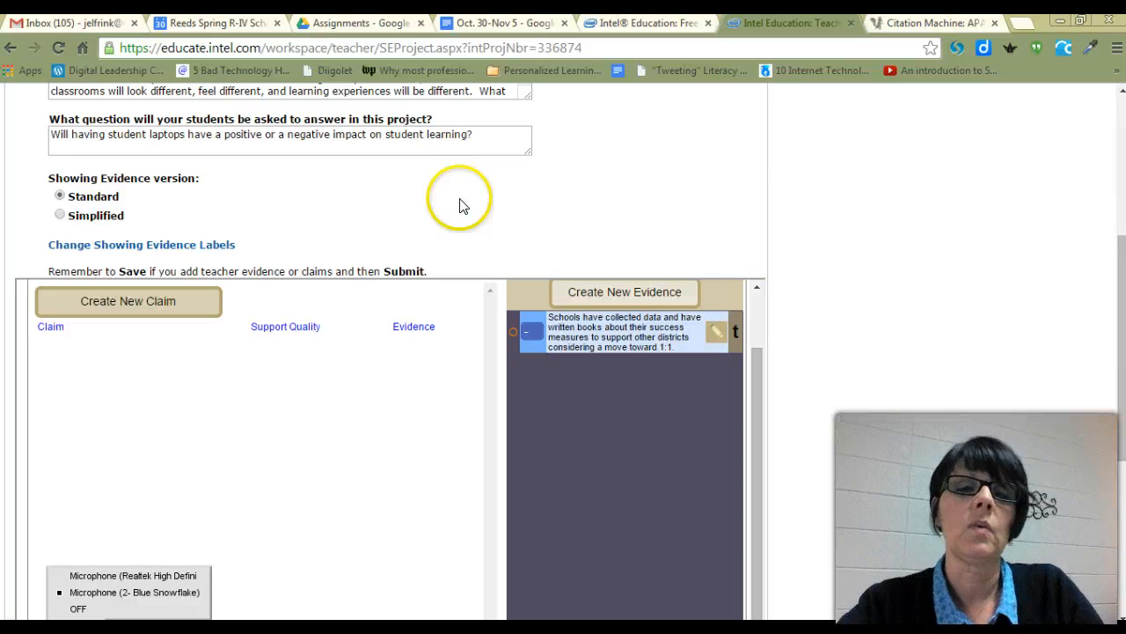
left_click(381, 217)
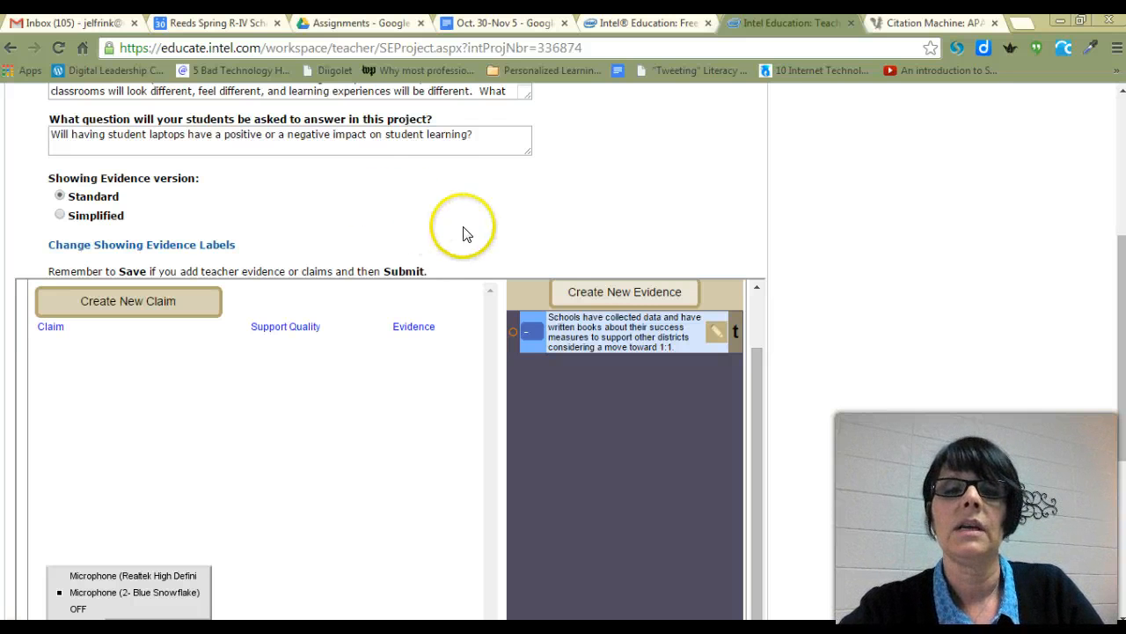
left_click(585, 293)
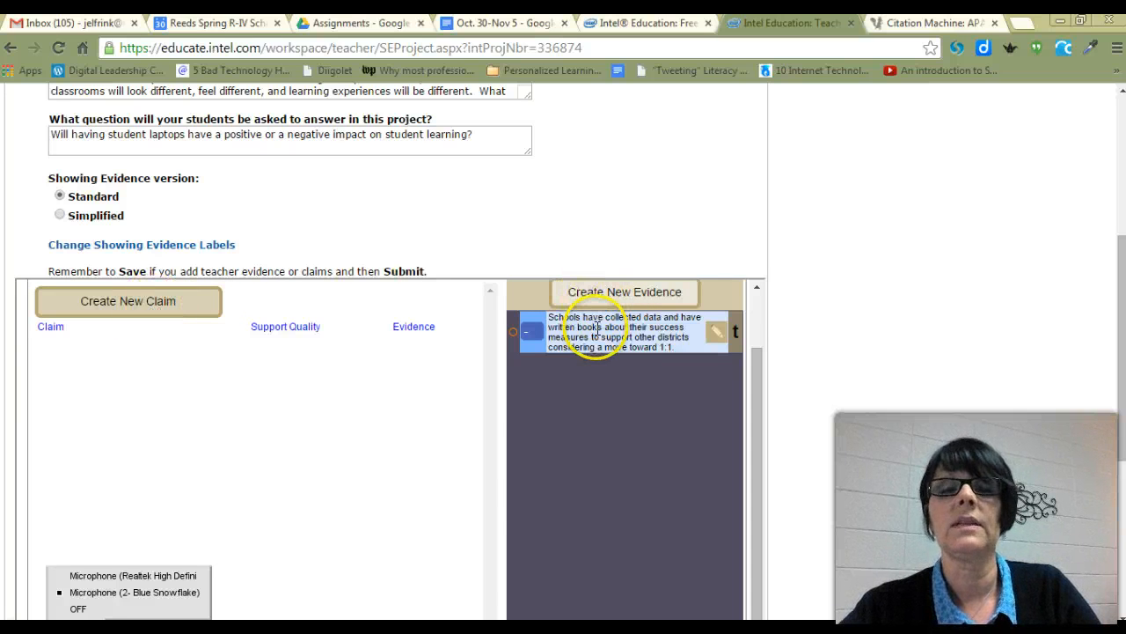
left_click(716, 332)
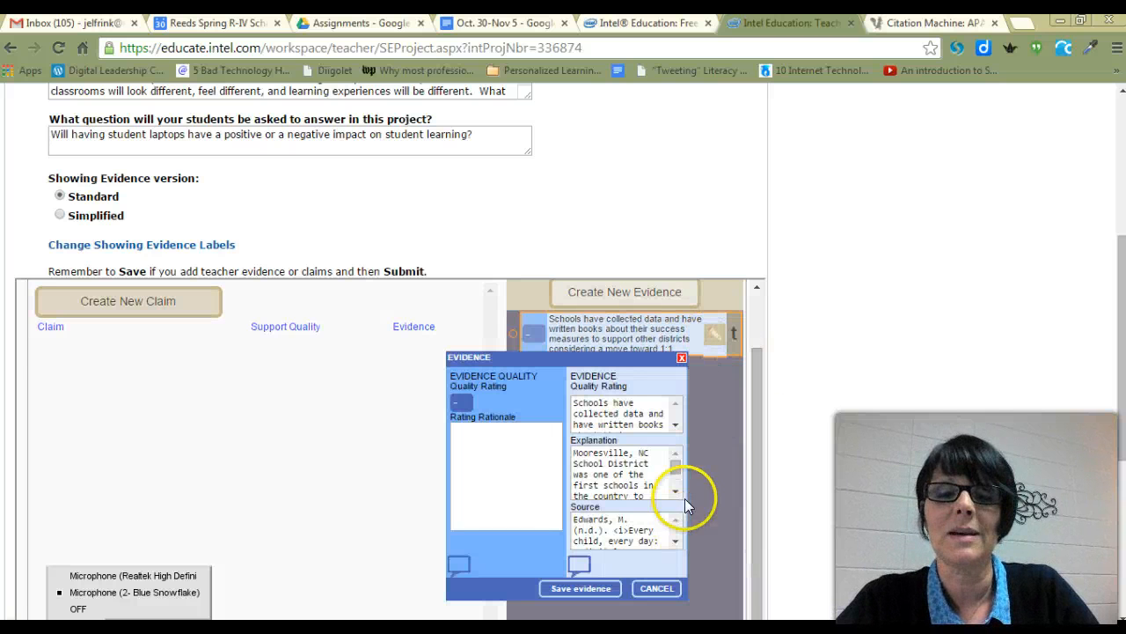
Read through the evidence's summary, explanation and source text, and save the evidence.
left_click_drag(1119, 382, 1114, 460)
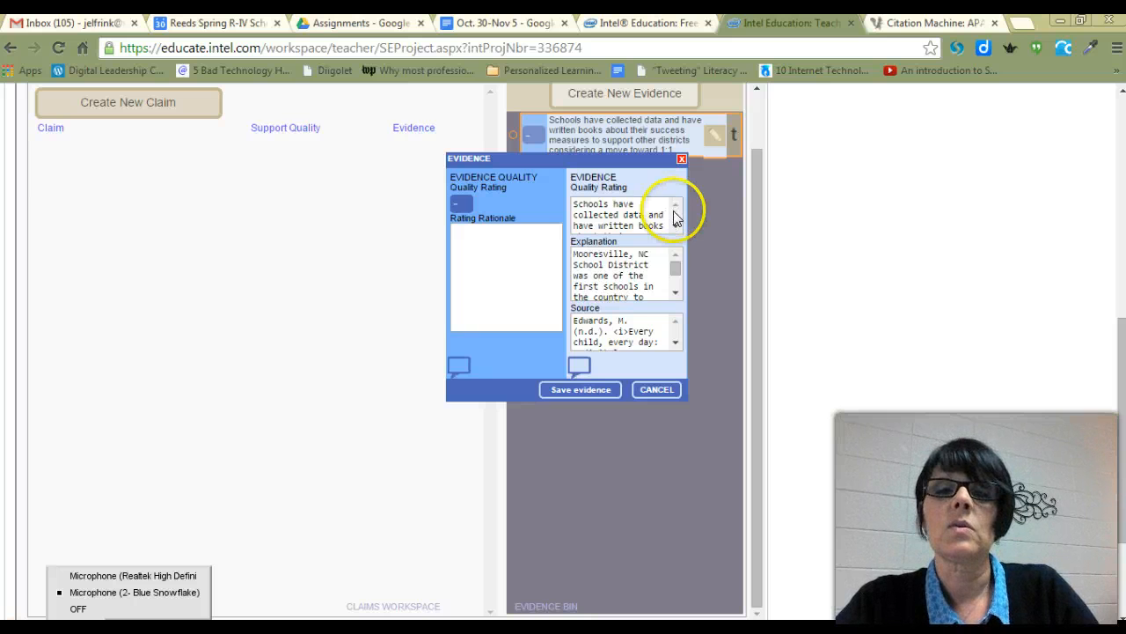
left_click(676, 226)
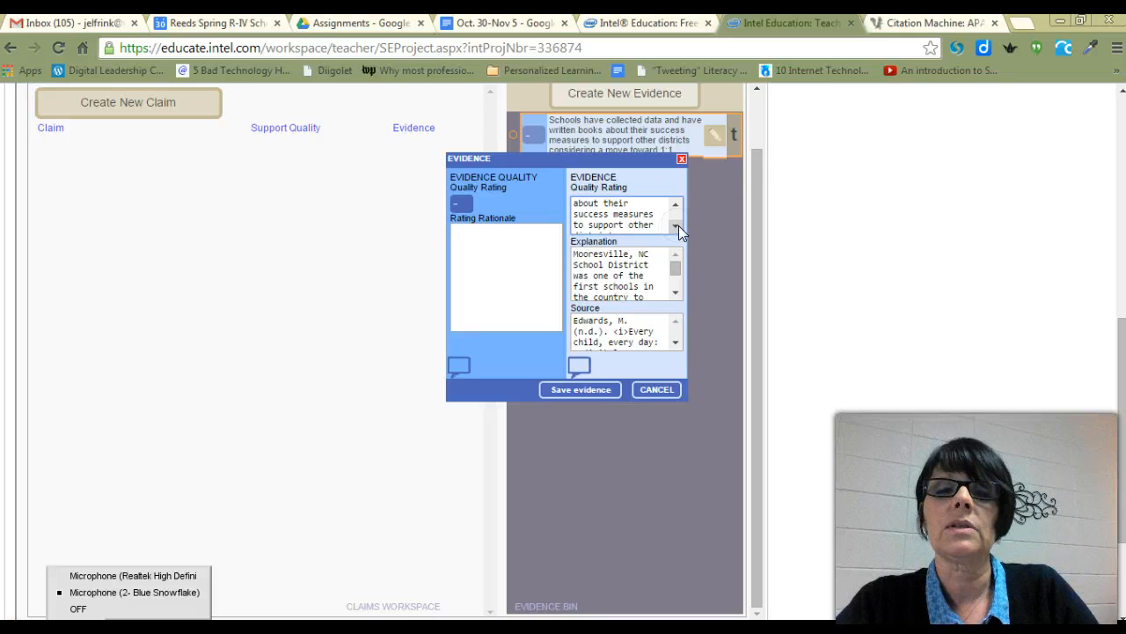
left_click(676, 226)
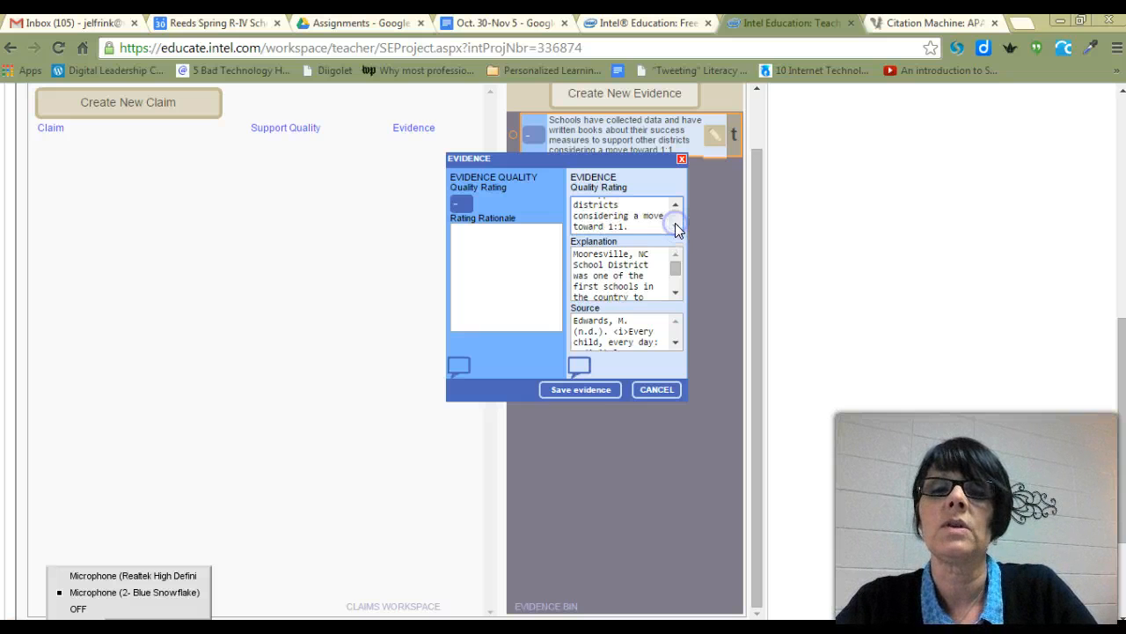
left_click(674, 295)
left_click(674, 295)
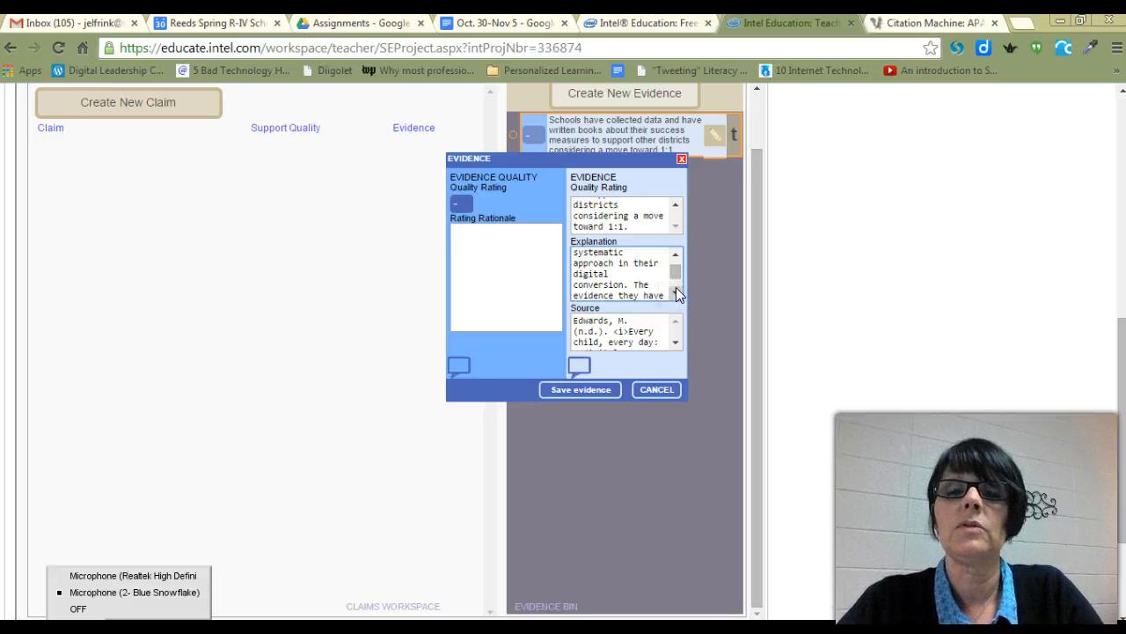
left_click(675, 293)
left_click(654, 321)
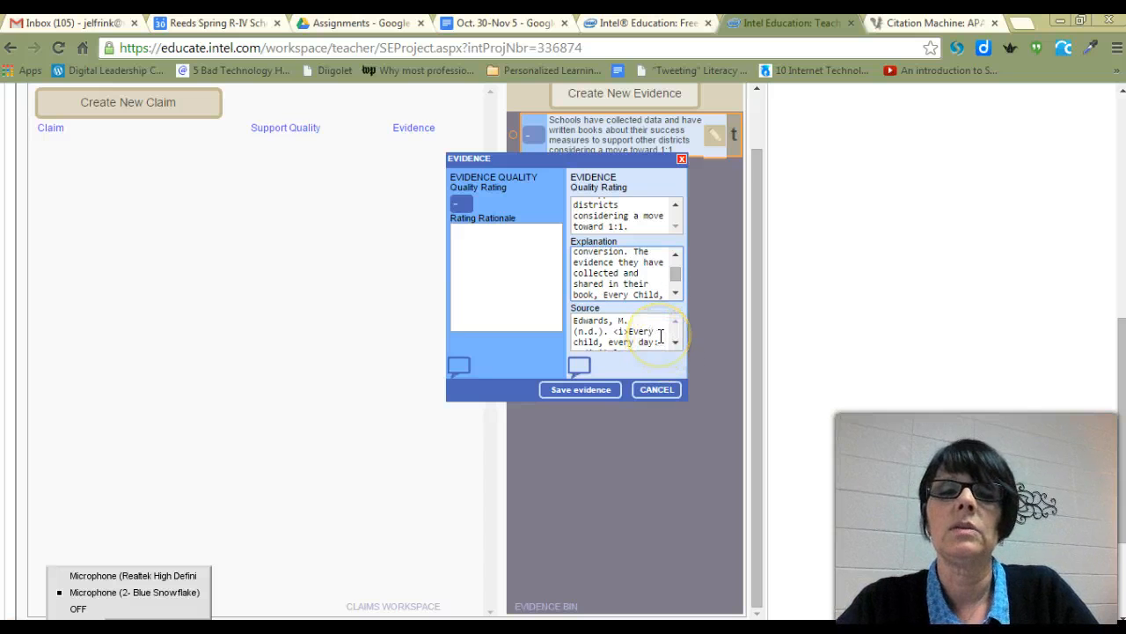
left_click(661, 336)
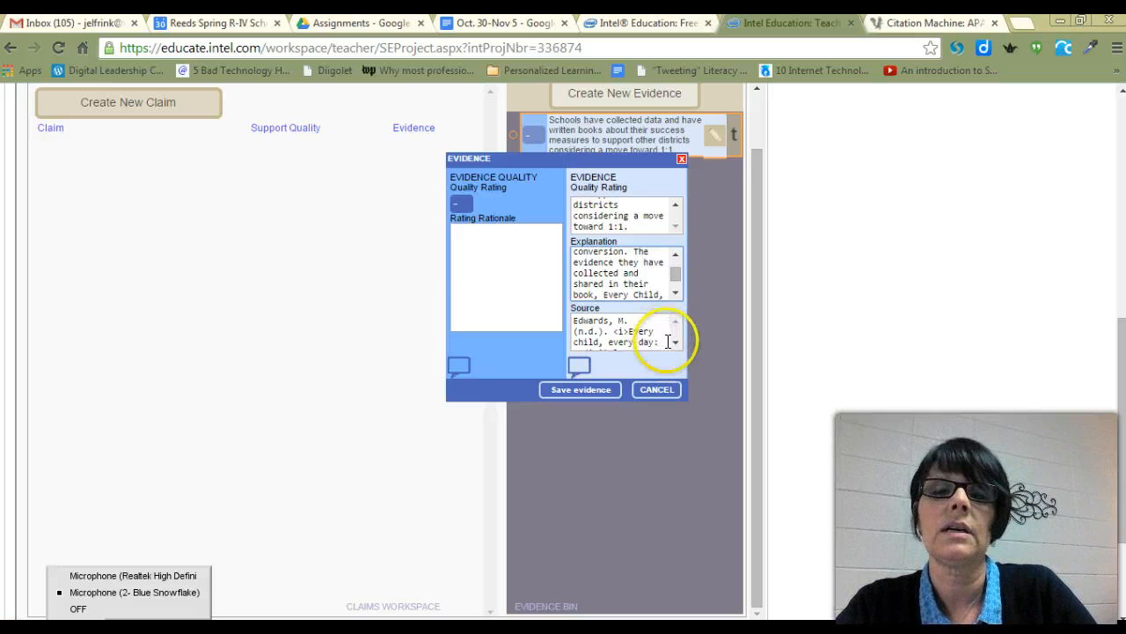
left_click(676, 343)
left_click(676, 342)
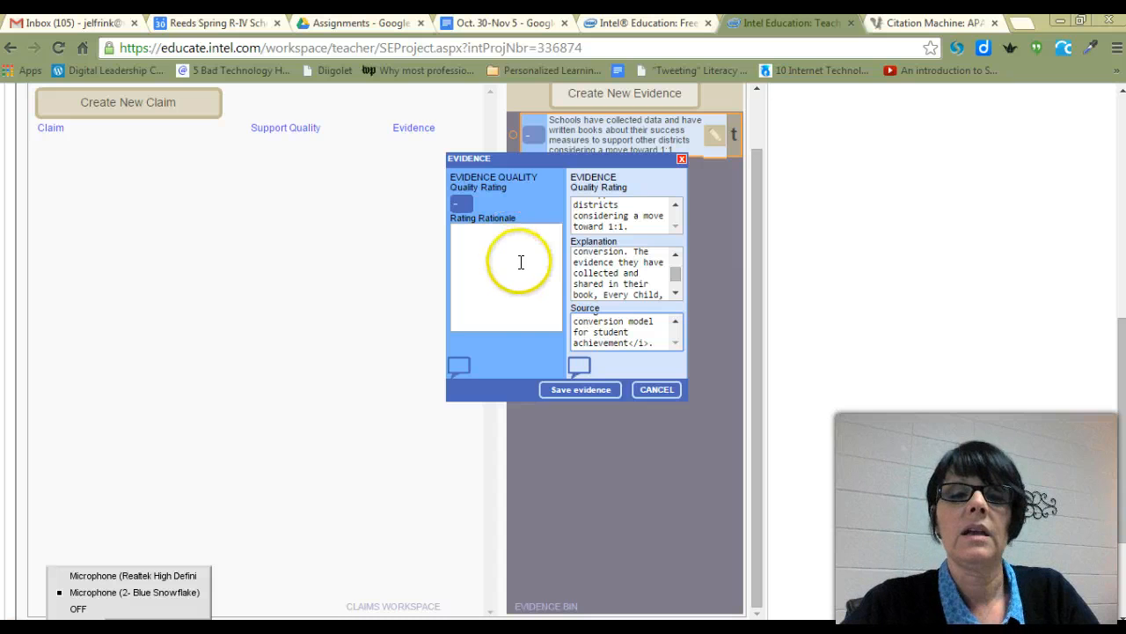
left_click(576, 391)
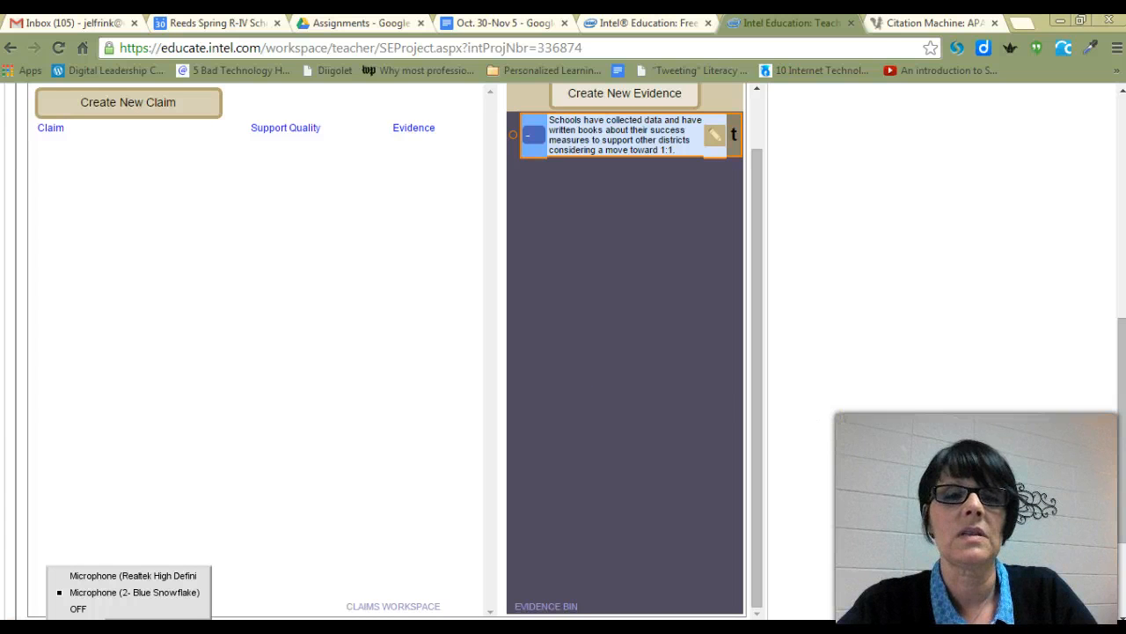
Leave the Laptops in the Classroom project and return to the project listing.
left_click(1111, 328)
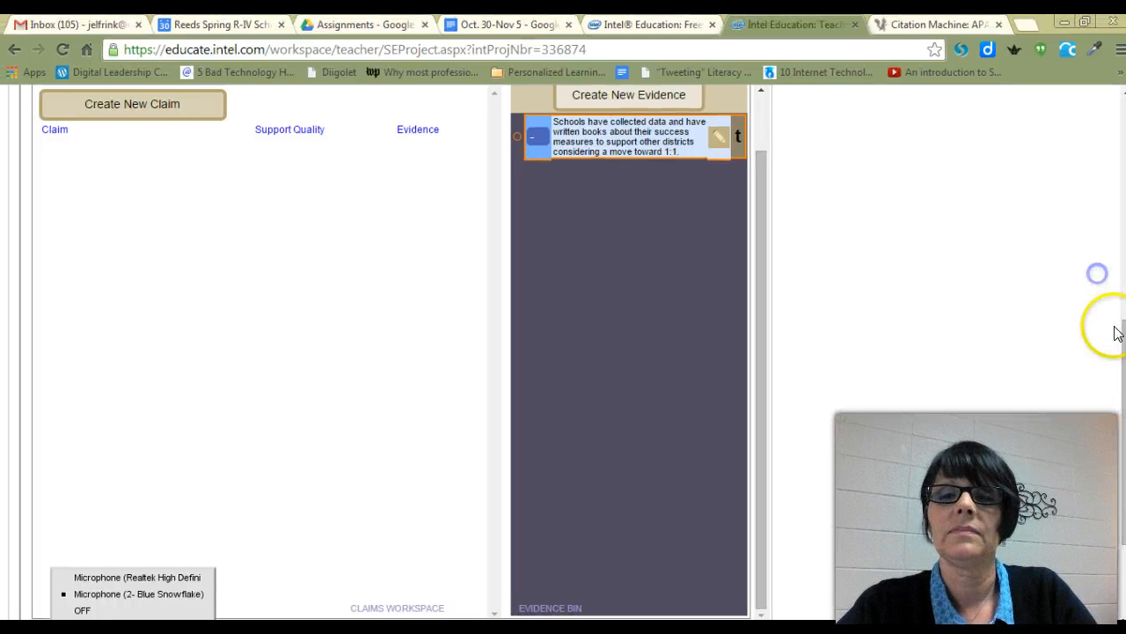
left_click(1121, 331)
left_click(1119, 326)
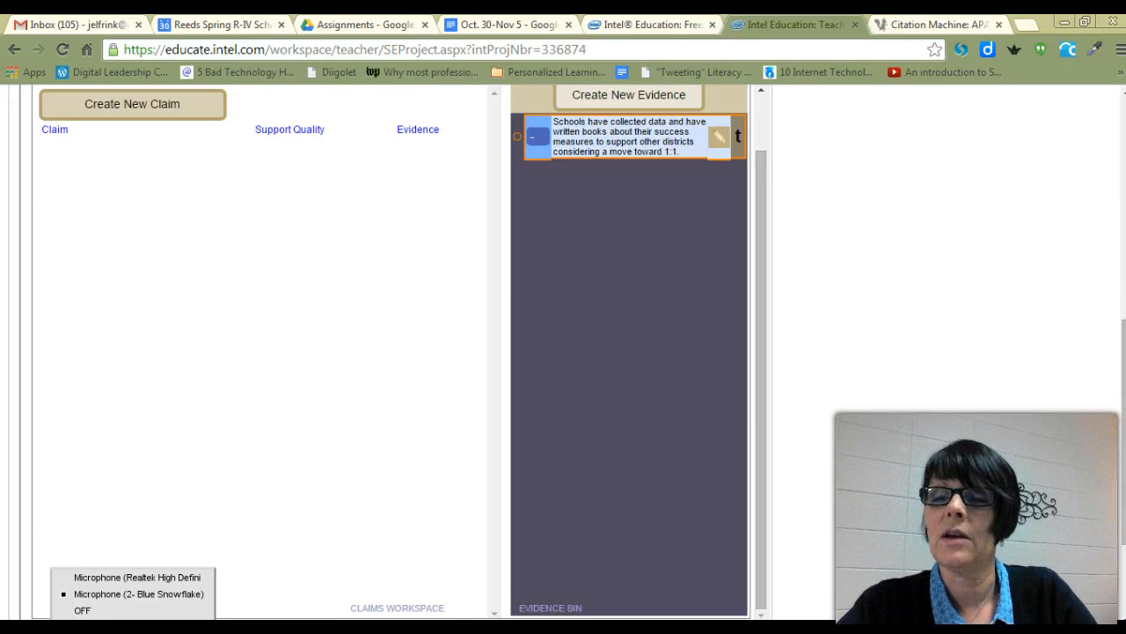
left_click_drag(1123, 493, 1066, 274)
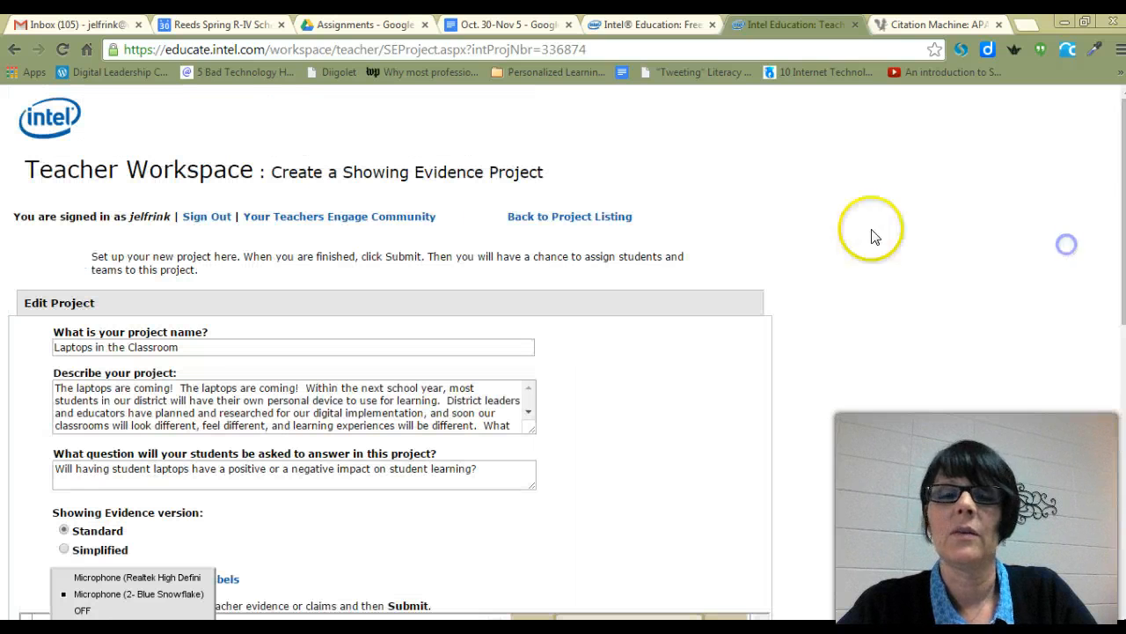
left_click(557, 218)
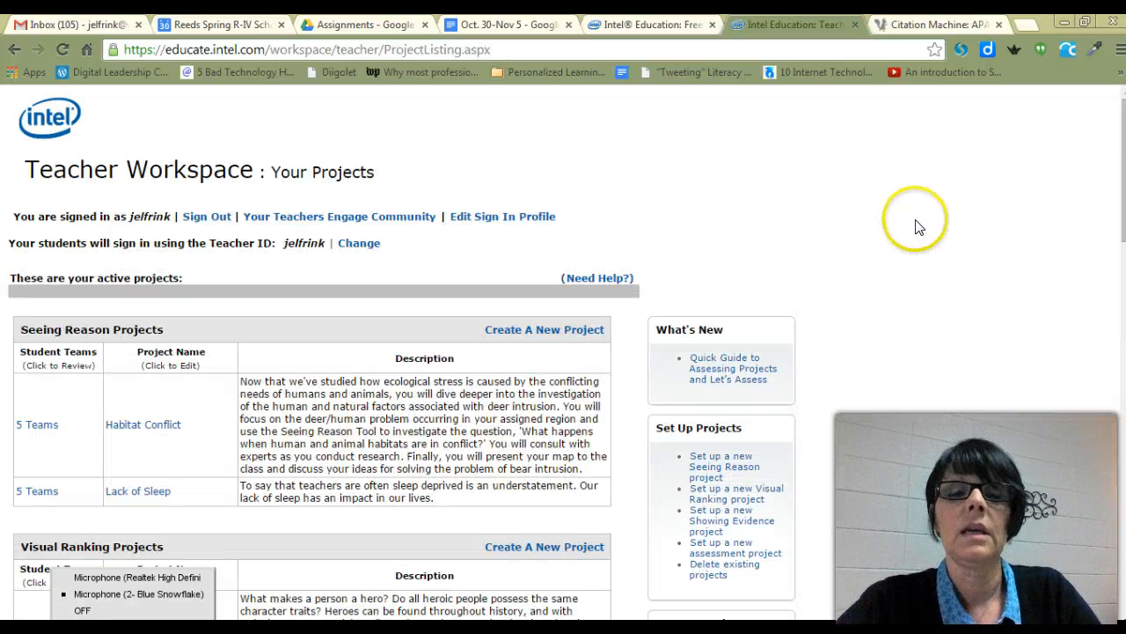
Open the student teams page of the Laptops in the Classroom project.
scroll(920, 227, "down", 1)
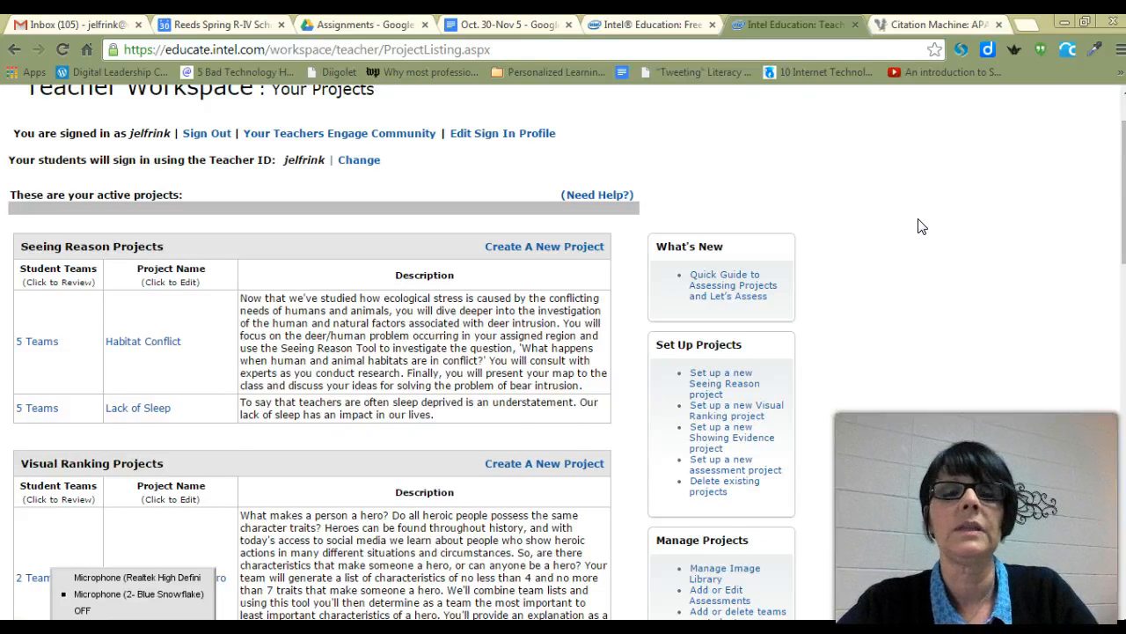
scroll(919, 227, "down", 2)
scroll(922, 226, "down", 2)
scroll(924, 227, "down", 4)
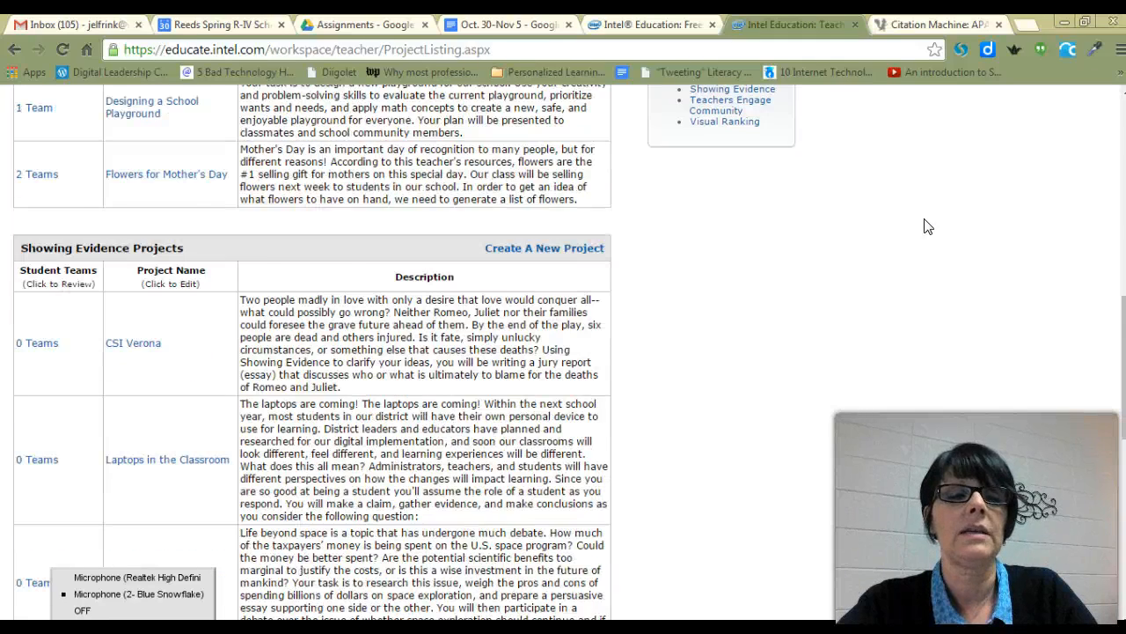
scroll(924, 227, "down", 1)
left_click(44, 377)
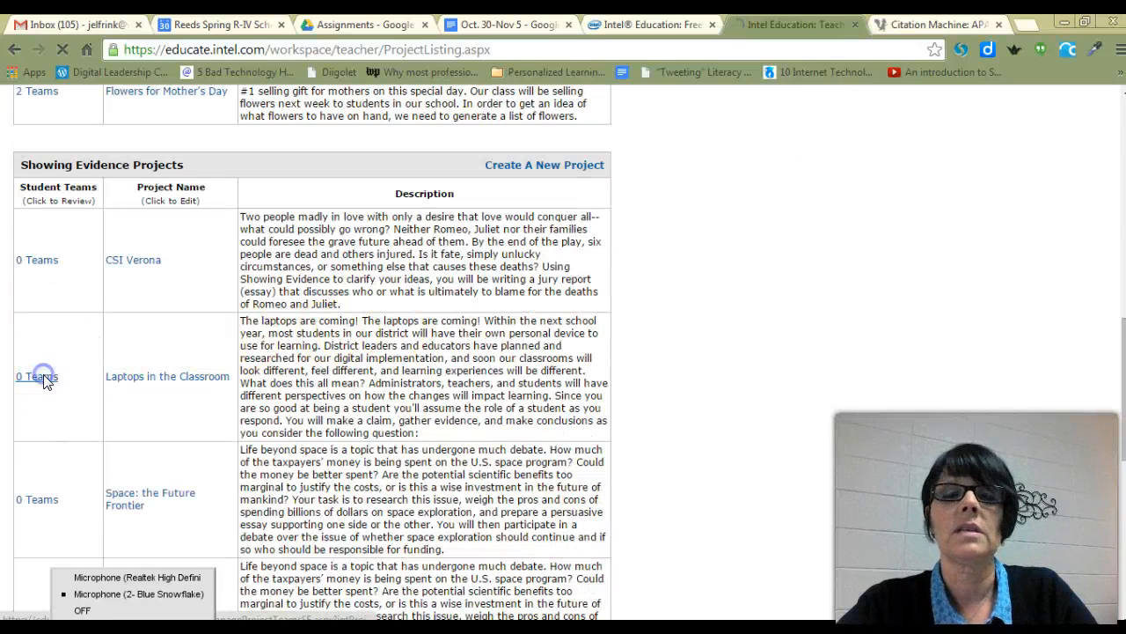
Select teams MSU01 through MSU05 in the list of teams available for the Laptops in the Classroom project.
scroll(926, 355, "down", 3)
scroll(925, 356, "down", 10)
scroll(926, 355, "down", 13)
left_click(862, 322)
scroll(860, 321, "up", 20)
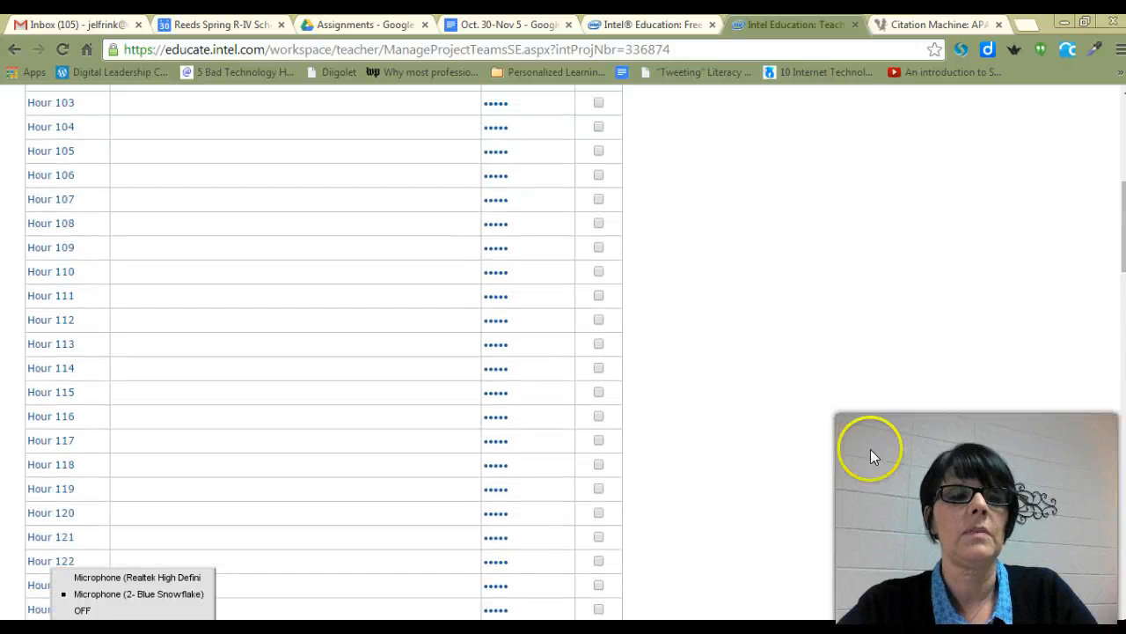
scroll(904, 574, "up", 6)
scroll(841, 490, "down", 18)
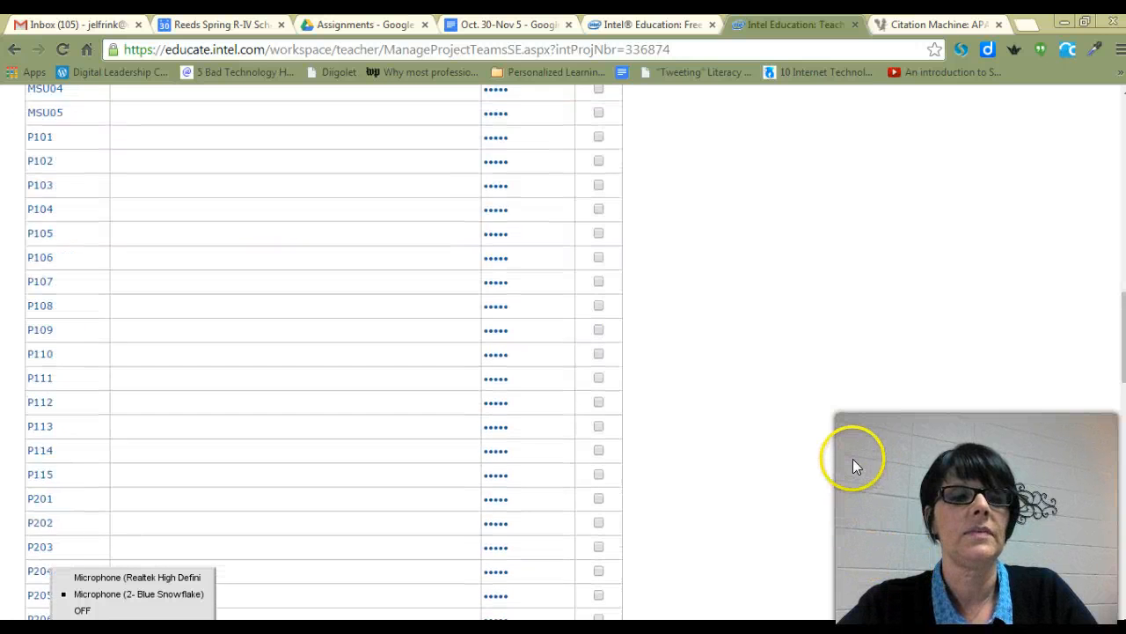
scroll(853, 449, "up", 7)
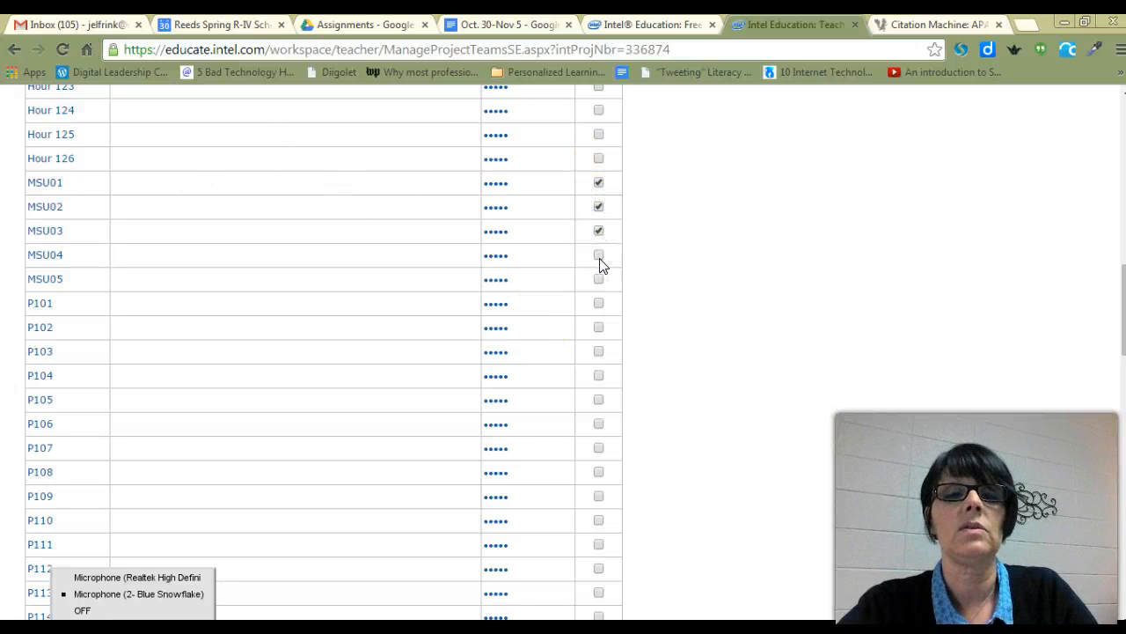
left_click(597, 280)
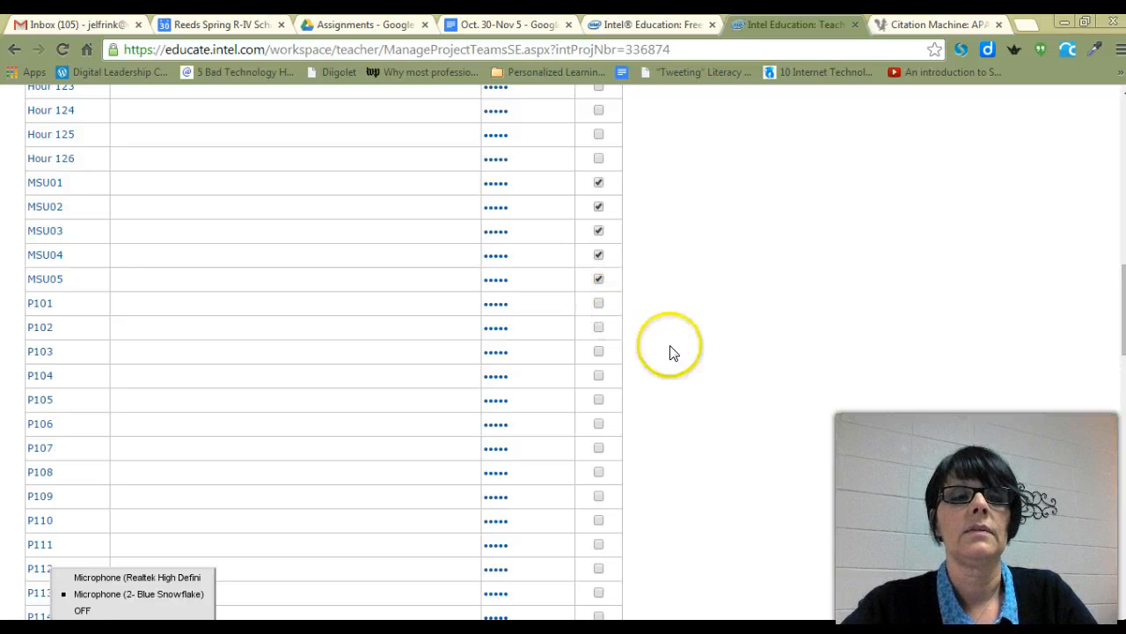
Assign the checked MSU teams to the Laptops in the Classroom project.
scroll(717, 390, "down", 10)
scroll(704, 396, "down", 4)
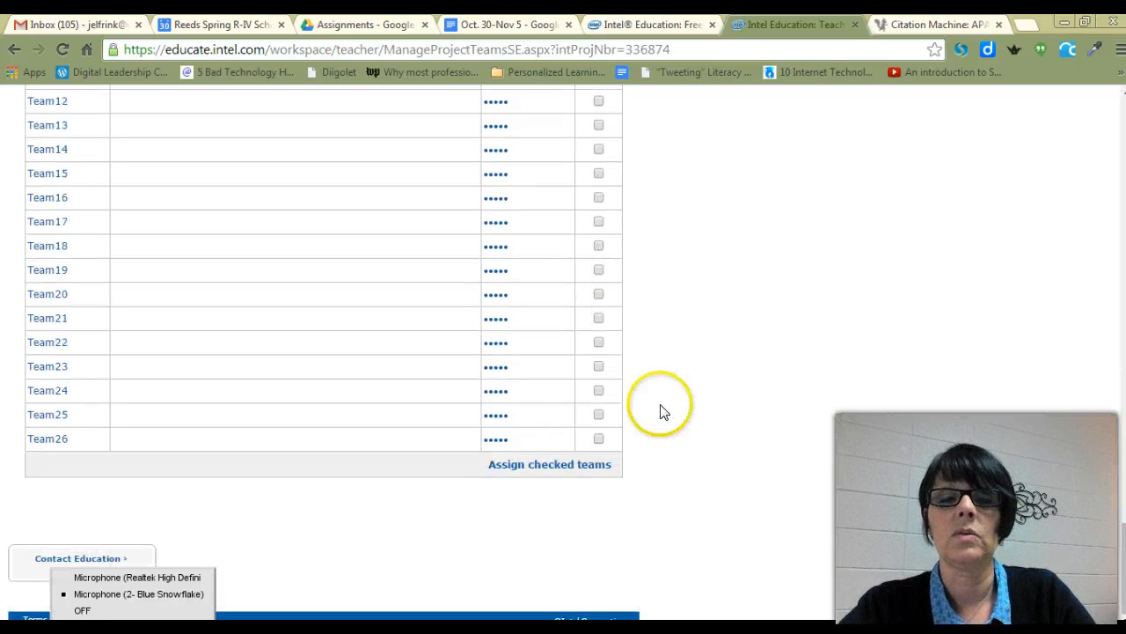
left_click(525, 469)
Return to the project listing and check the student teams entry of the Laptops in the Classroom project.
left_click(619, 252)
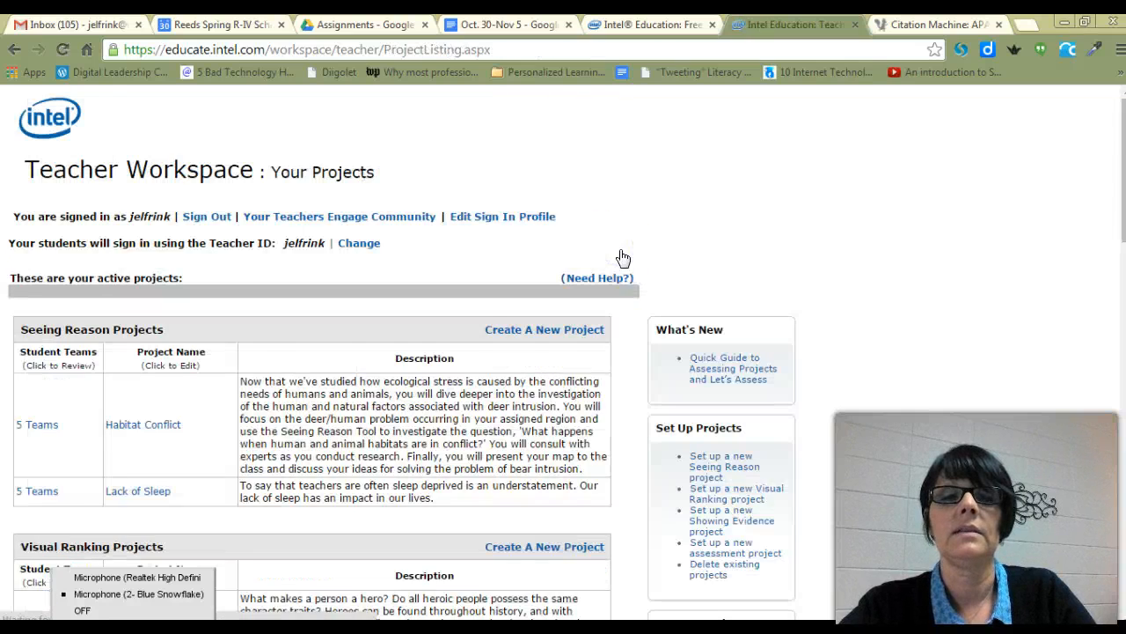
scroll(871, 276, "down", 4)
scroll(872, 275, "down", 5)
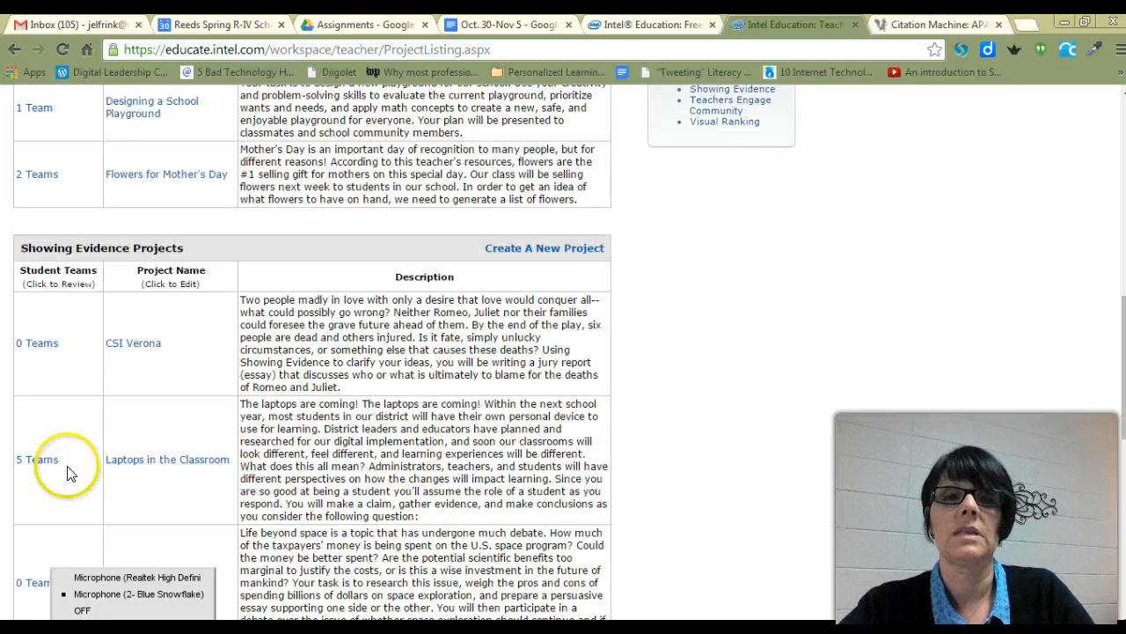
scroll(985, 426, "up", 5)
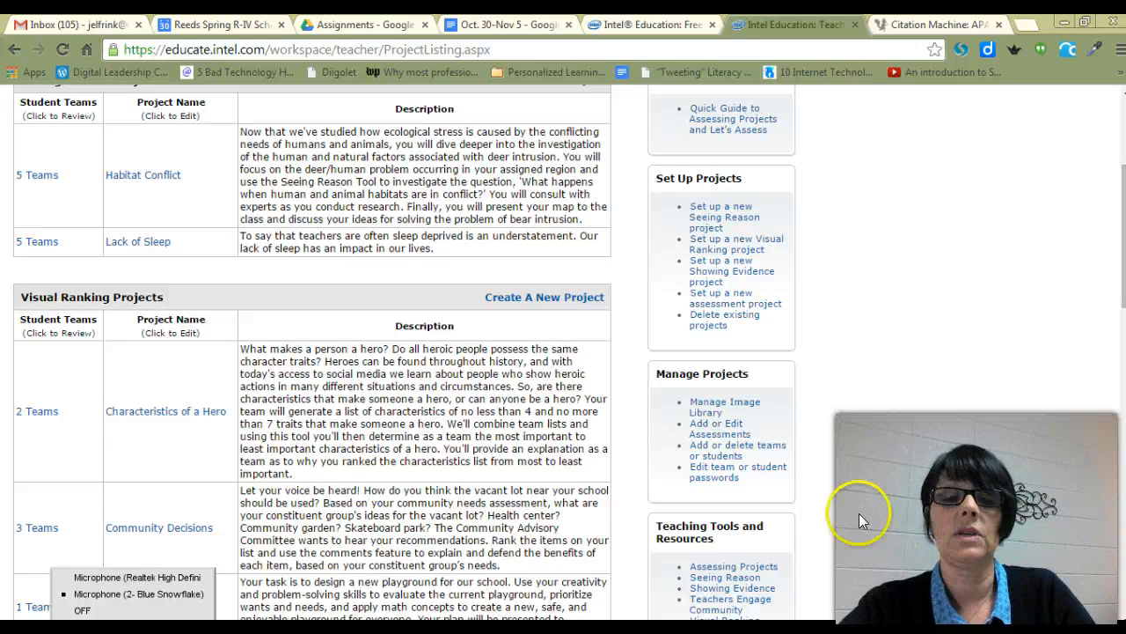